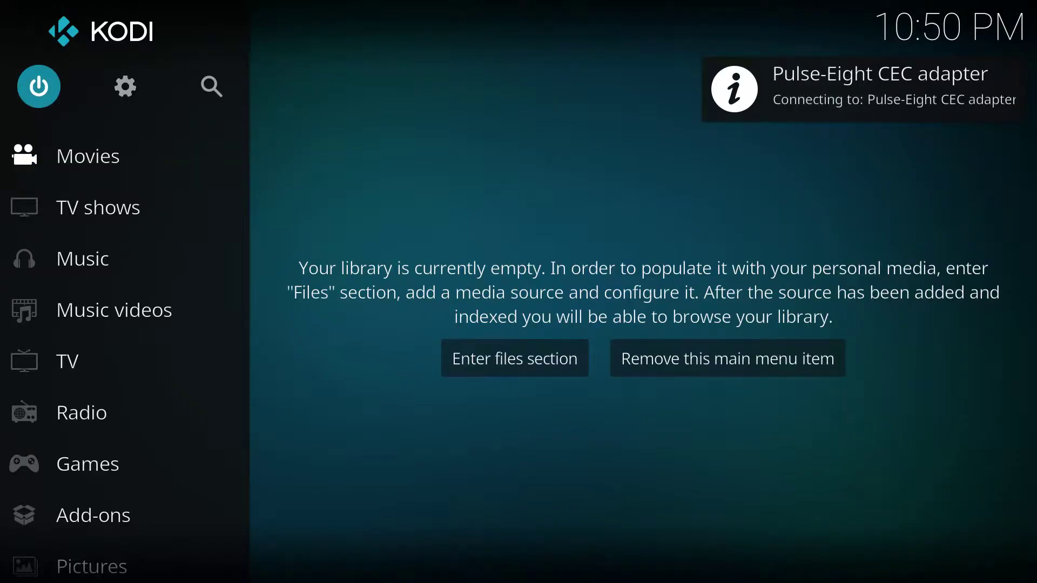
# - Open the LibreELEC configuration from the system settings
pyautogui.press('Right')
pyautogui.press('Return')
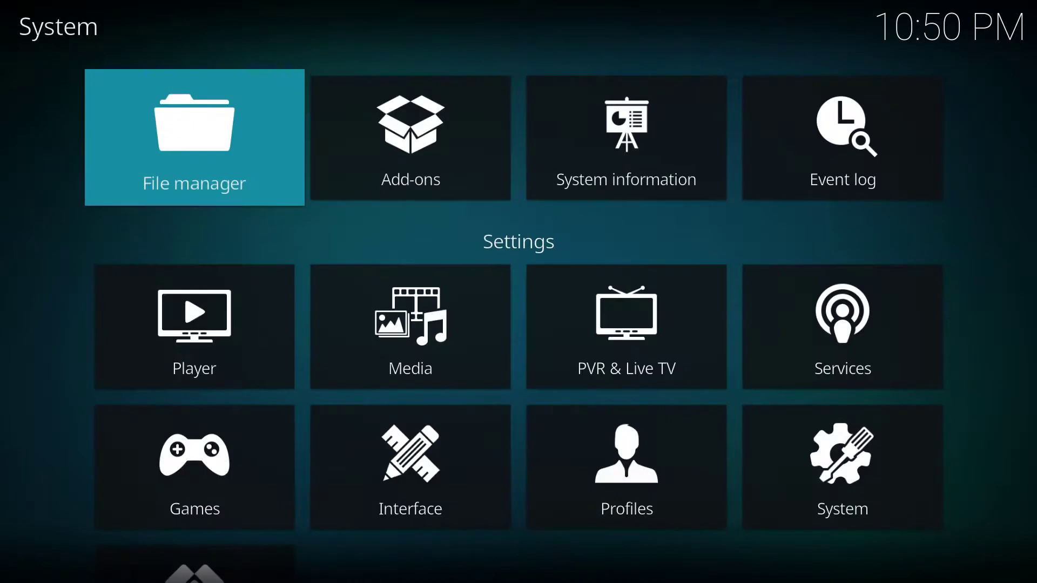
pyautogui.press('Down')
pyautogui.press('Down')
pyautogui.press('Down')
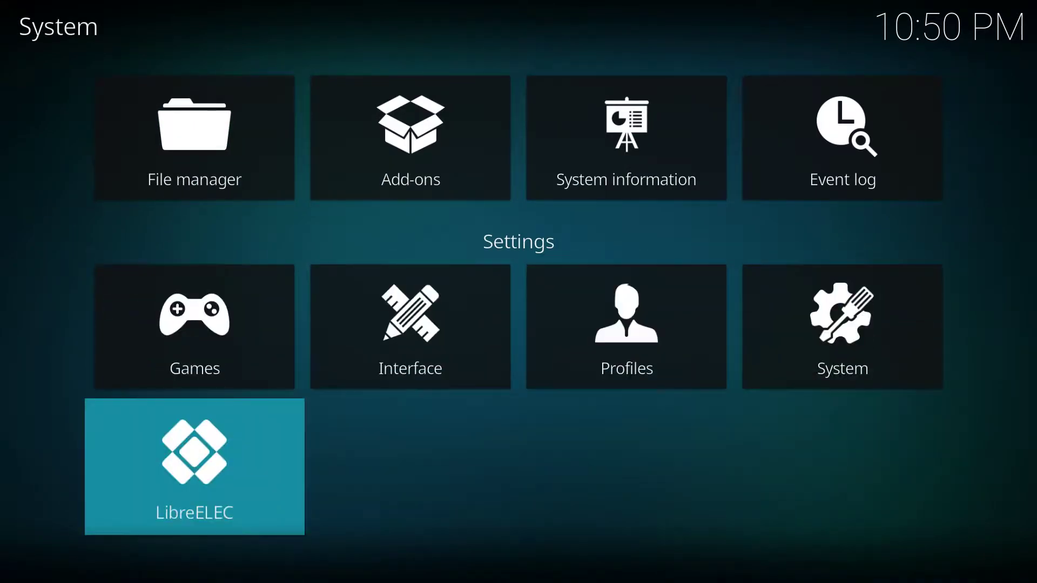
pyautogui.press('Return')
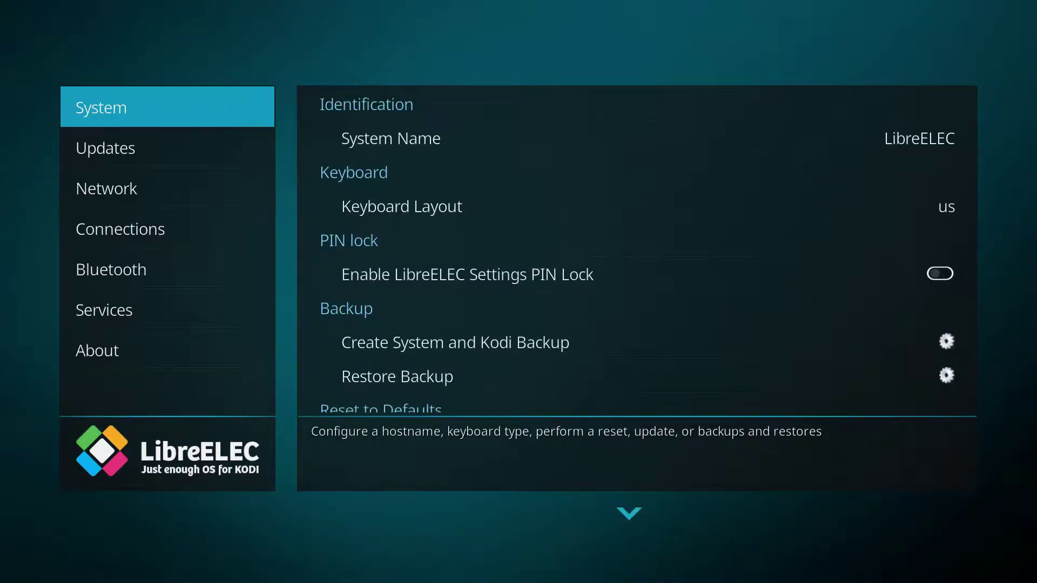
# - Pair the listed Bluetooth Keyboard in the LibreELEC Bluetooth settings
pyautogui.press('Down')
pyautogui.press('Down')
pyautogui.press('Down')
pyautogui.press('Down')
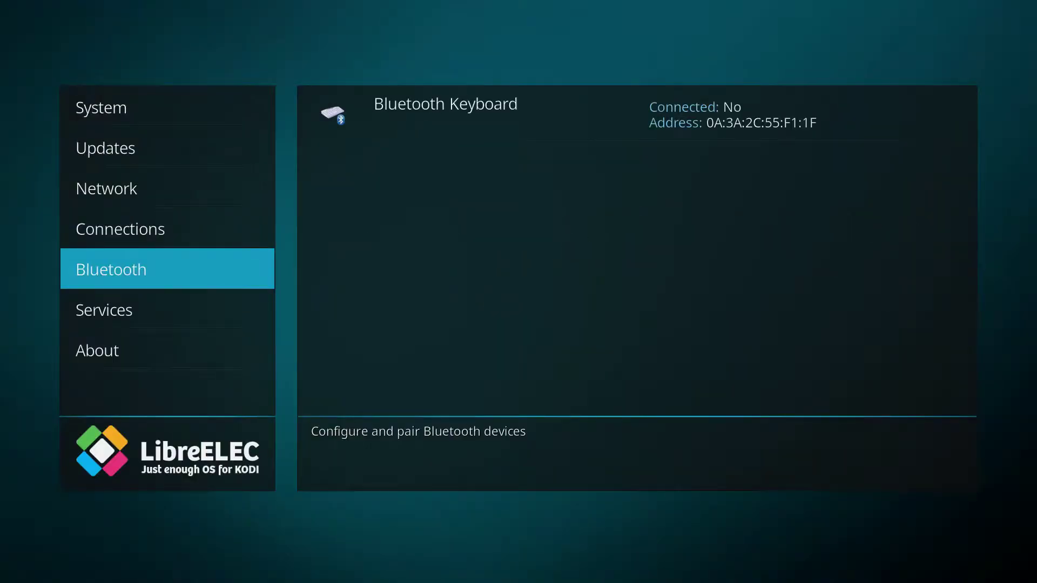
pyautogui.click(638, 114)
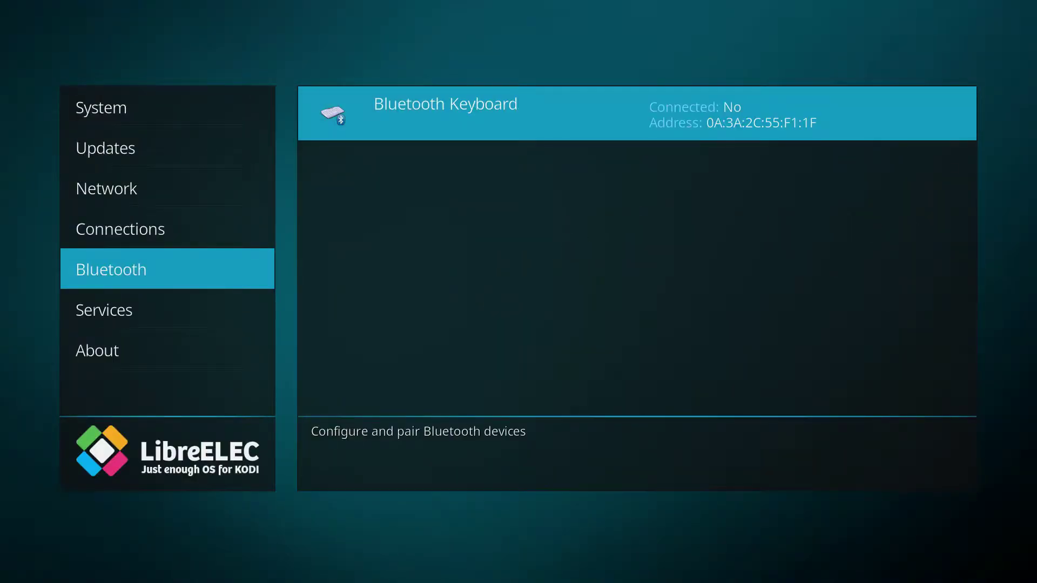
pyautogui.press('Return')
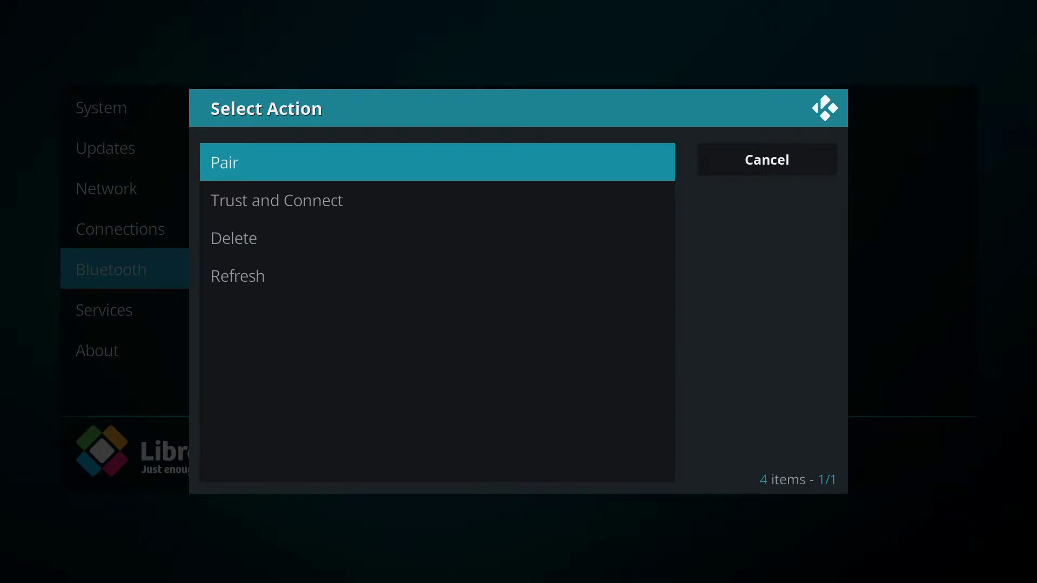
pyautogui.press('Return')
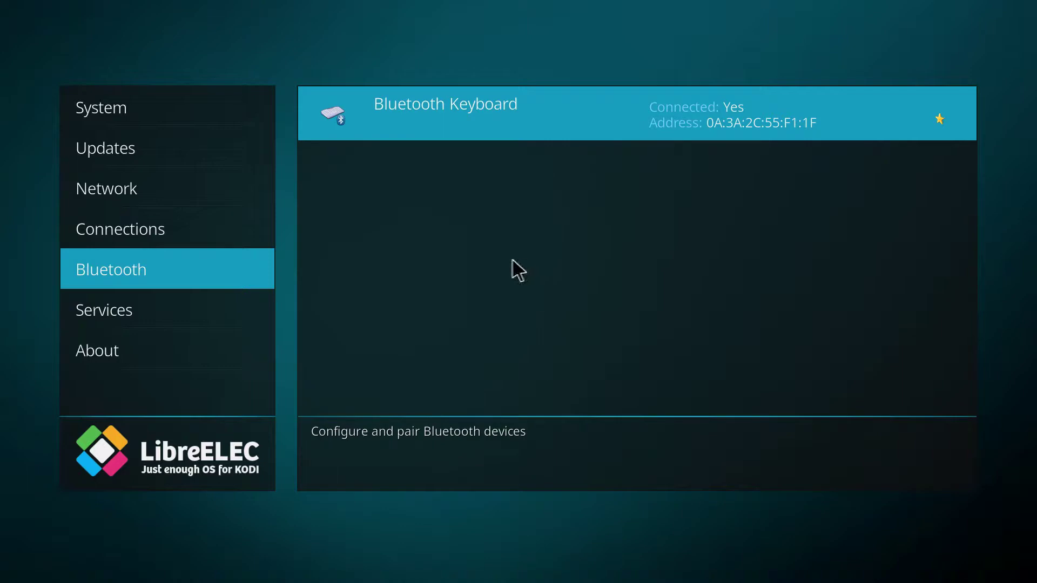
# - Review the network connections and the LibreELEC system options, and go back to the home screen
pyautogui.click(238, 229)
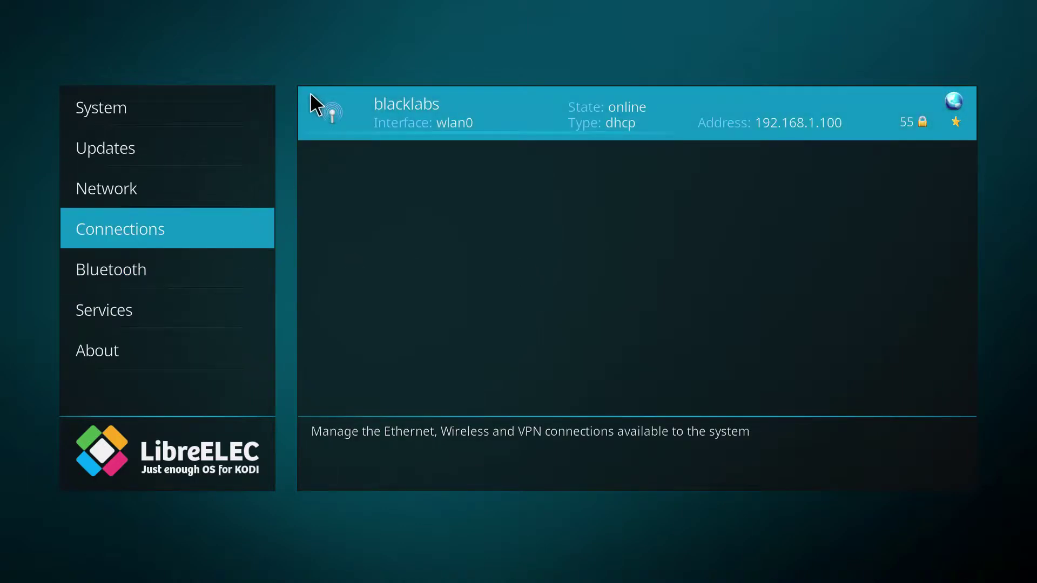
pyautogui.click(219, 103)
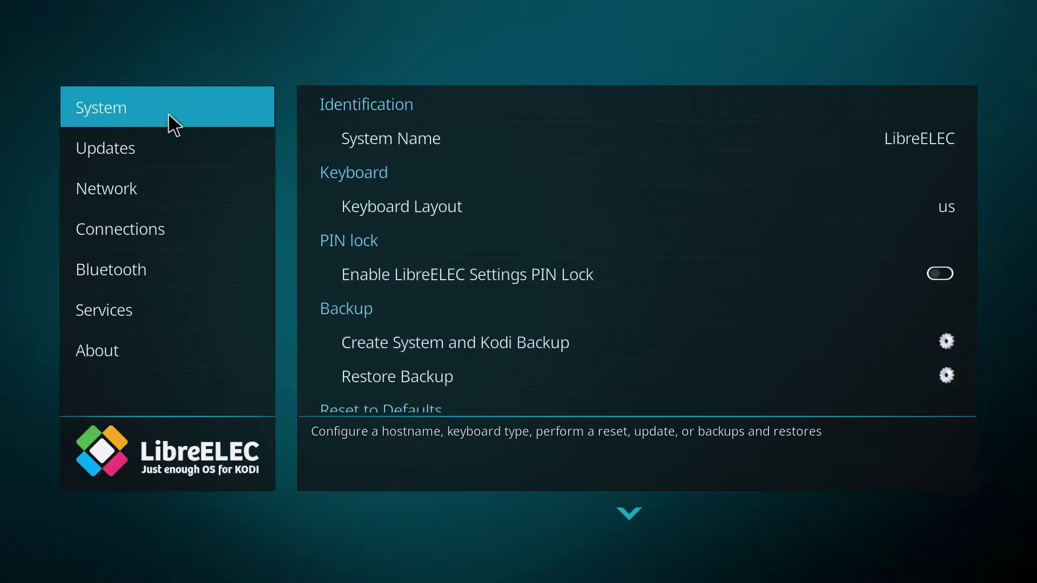
pyautogui.press('Escape')
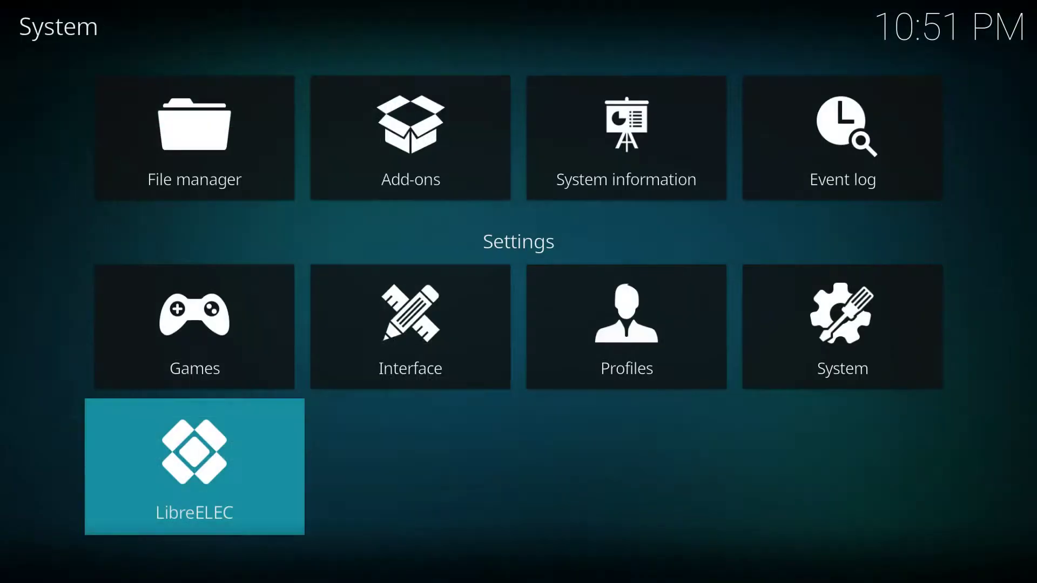
pyautogui.press('Escape')
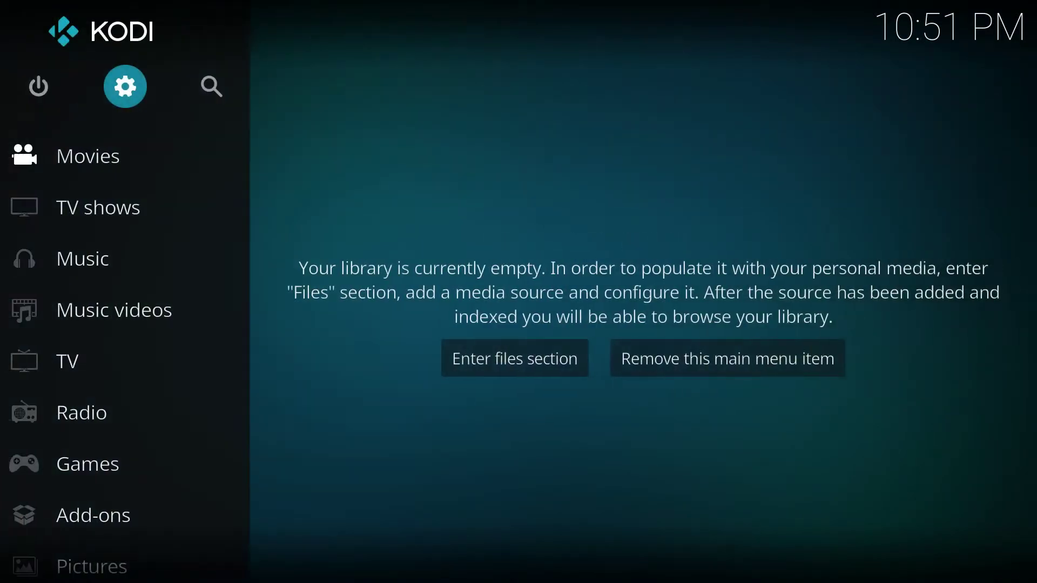
# - Open the YouTube video add-on from the Add-ons section of the home screen
pyautogui.press('Down')
pyautogui.press('Down')
pyautogui.press('Down')
pyautogui.press('Down')
pyautogui.press('Down')
pyautogui.press('Down')
pyautogui.press('Down')
pyautogui.press('Down')
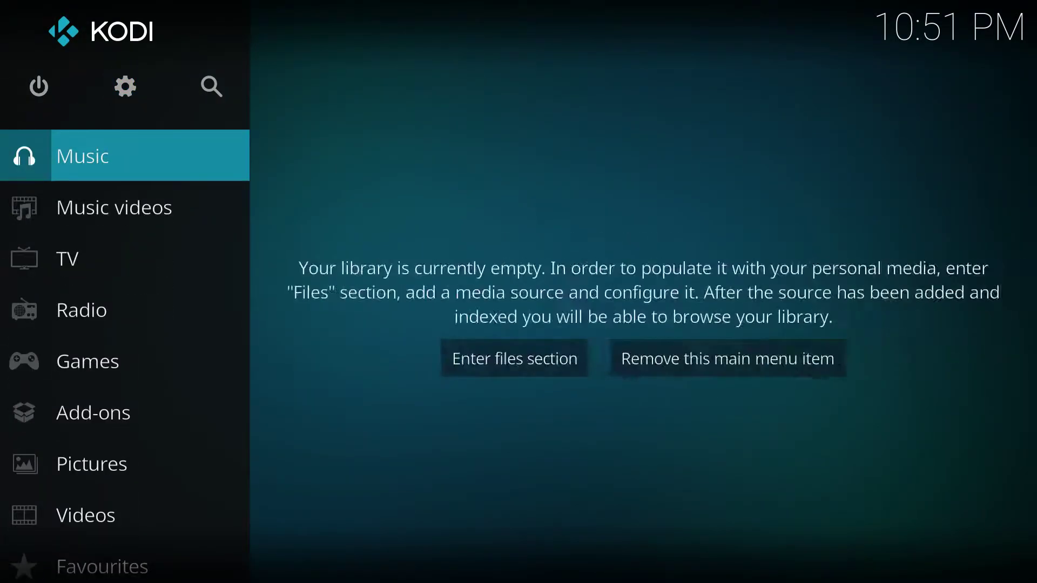
pyautogui.press('Right')
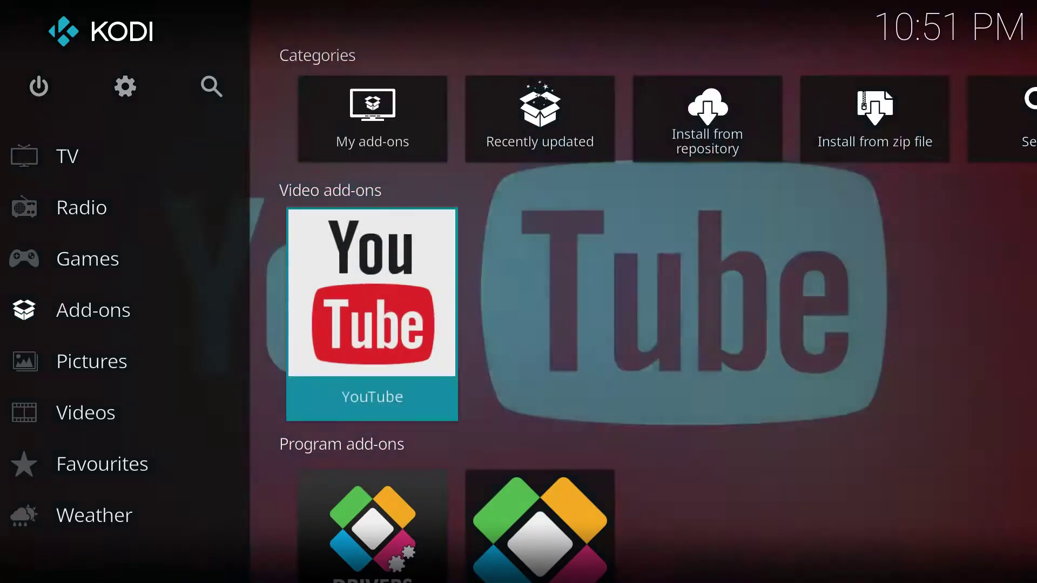
pyautogui.press('Return')
# - Run a new YouTube search for "starhopper"
pyautogui.press('Down')
pyautogui.press('Down')
pyautogui.press('Down')
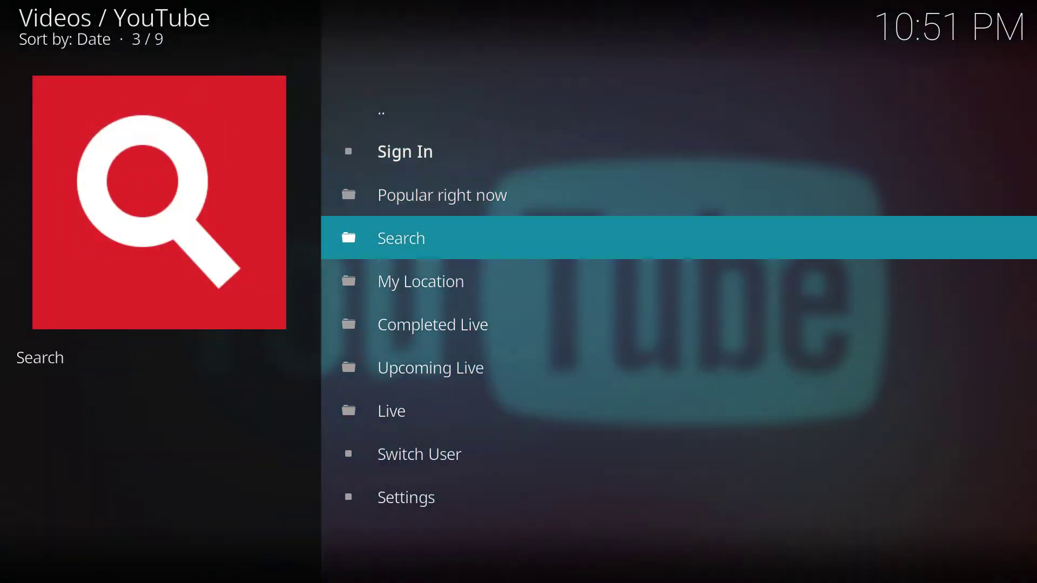
pyautogui.press('Return')
pyautogui.press('Down')
pyautogui.press('Return')
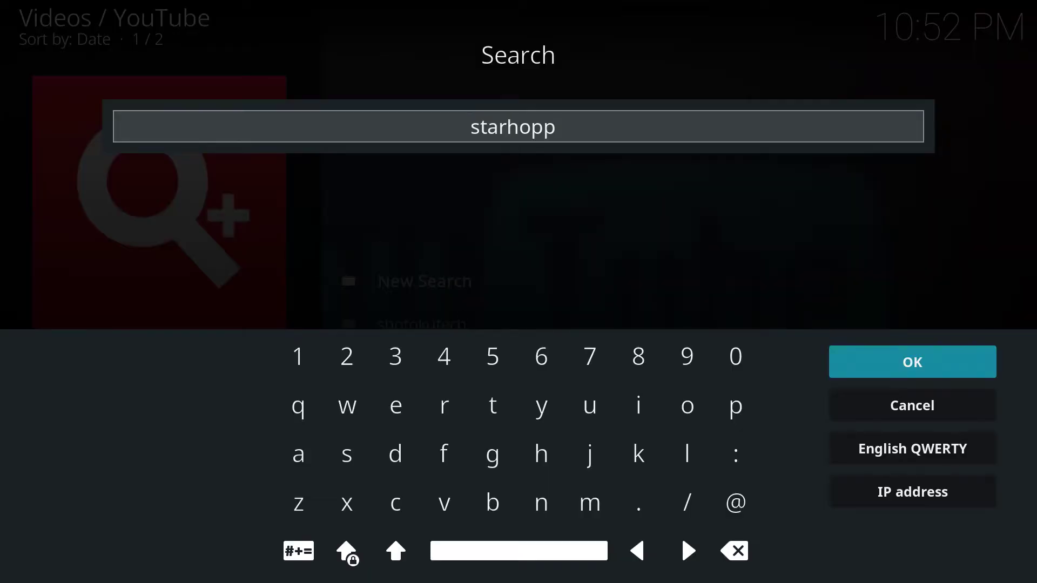
pyautogui.press('Return')
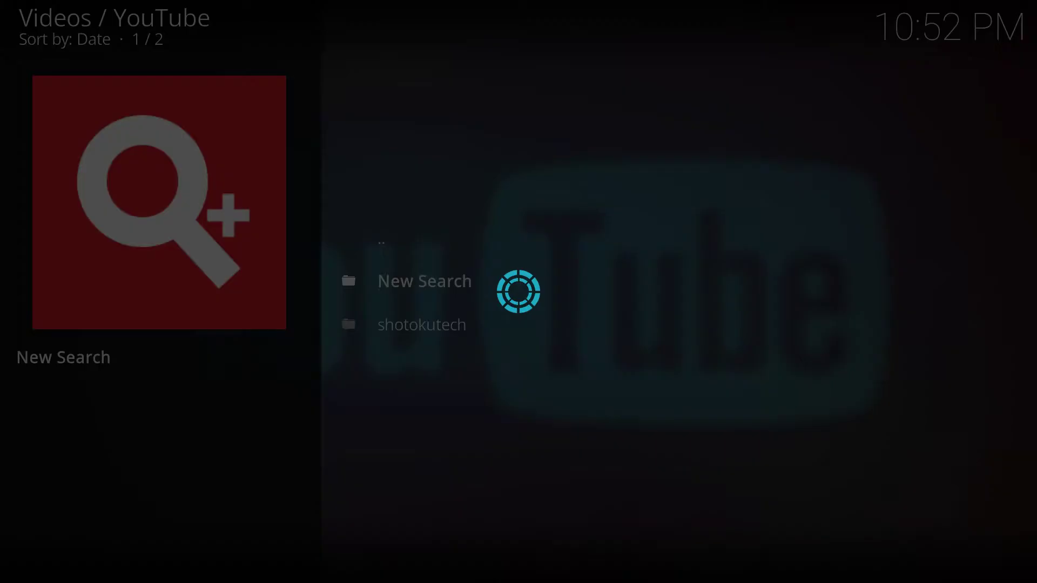
# - Play the video "REPLAY: SUCCESS! SpaceX Starhopper's final flight, 150m hop test!" from the search results
pyautogui.press('Down')
pyautogui.press('Down')
pyautogui.press('Down')
pyautogui.press('Down')
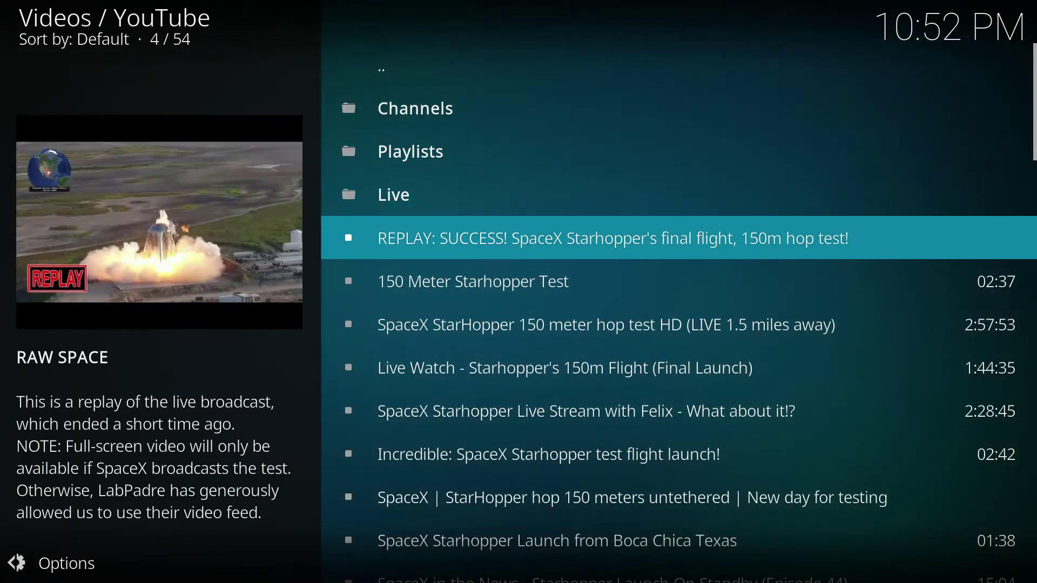
pyautogui.press('Return')
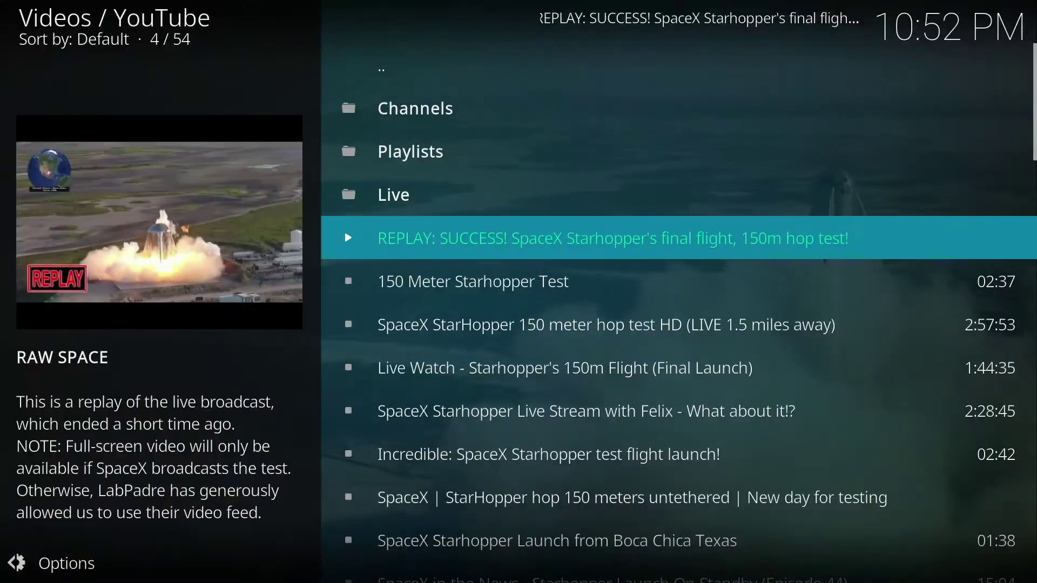
# - Go back from the YouTube search results to the Add-ons section of the home screen
pyautogui.press('BackSpace')
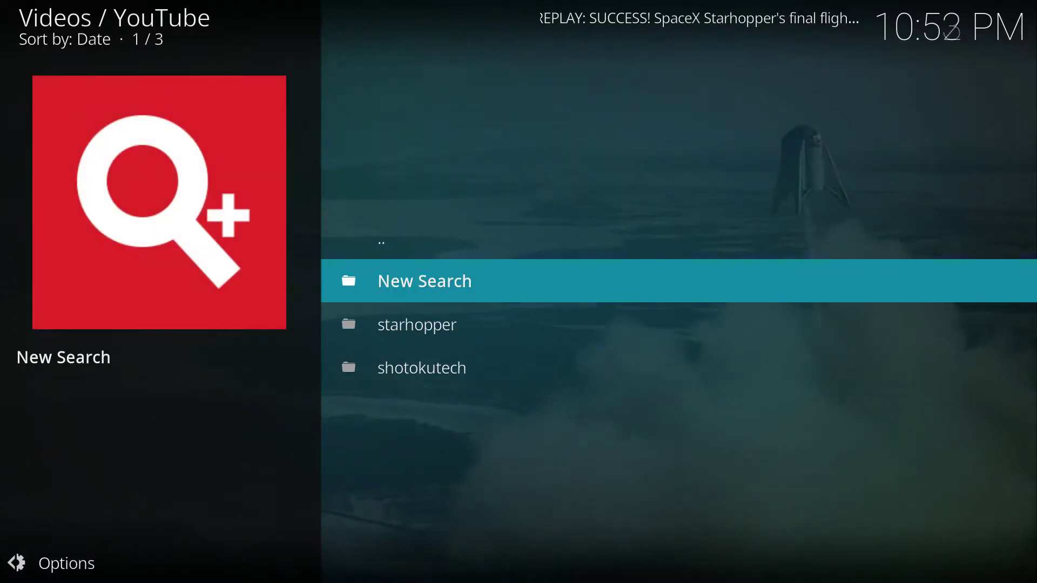
pyautogui.press('BackSpace')
pyautogui.press('BackSpace')
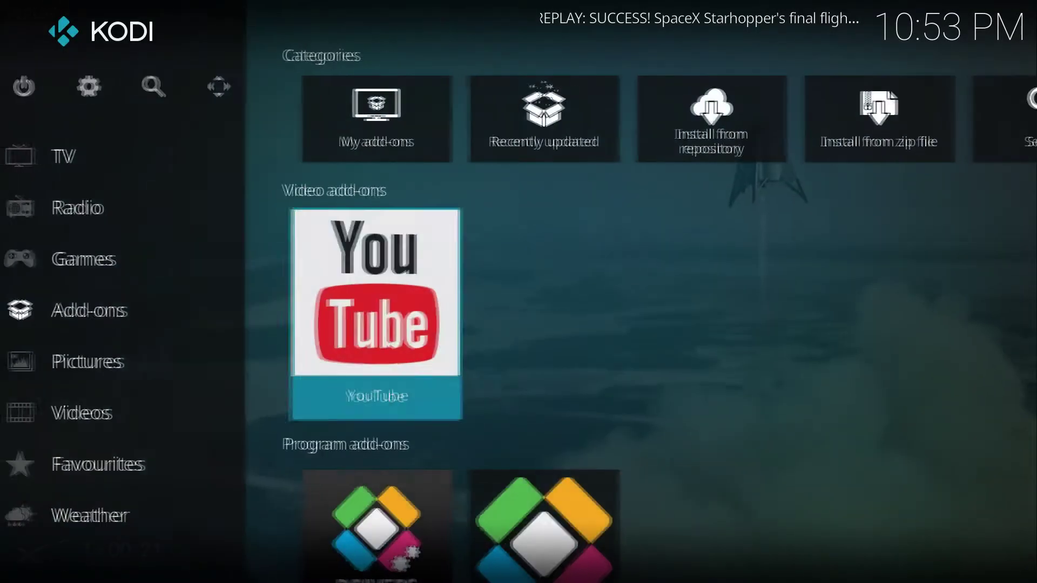